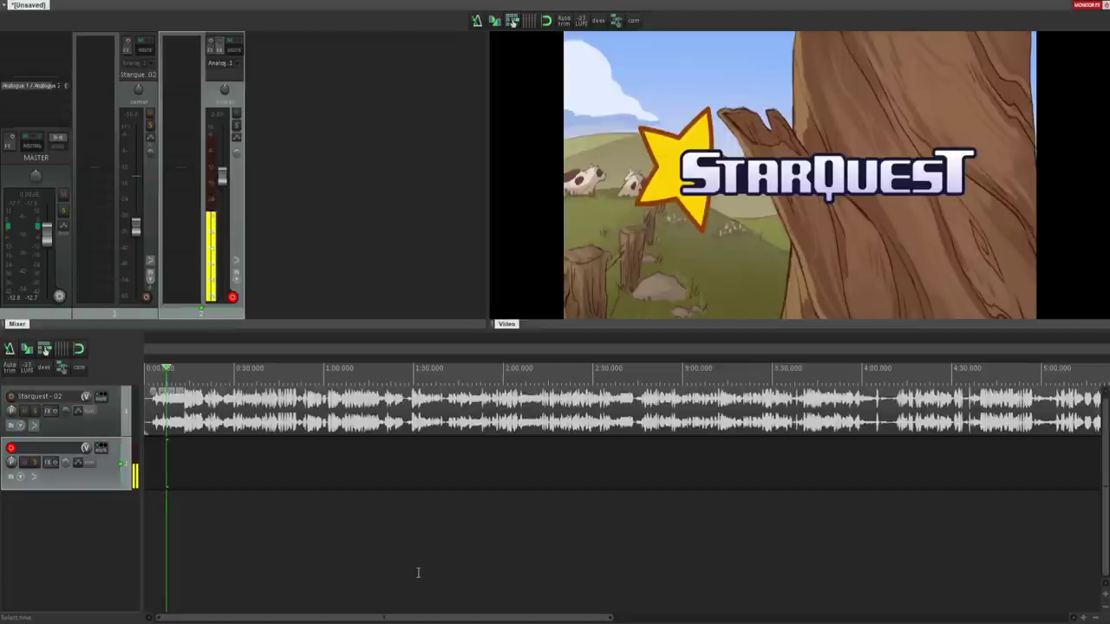
# - Record a voice take on the second track starting at about 0:16 and play it back against the video
pyautogui.scroll(3, 384, 596)
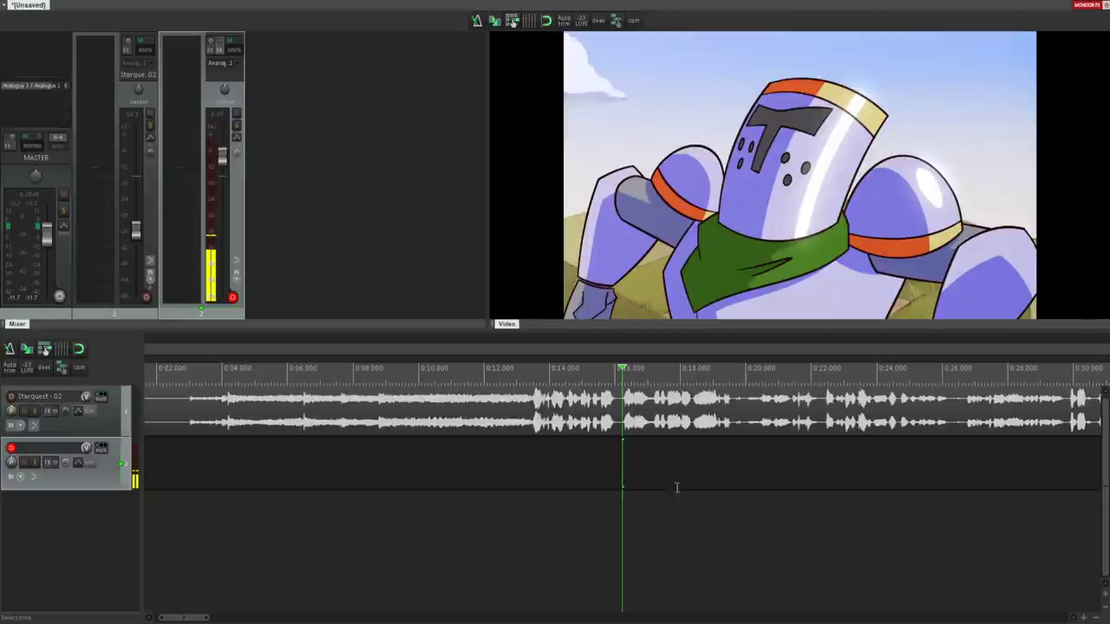
pyautogui.click(619, 444)
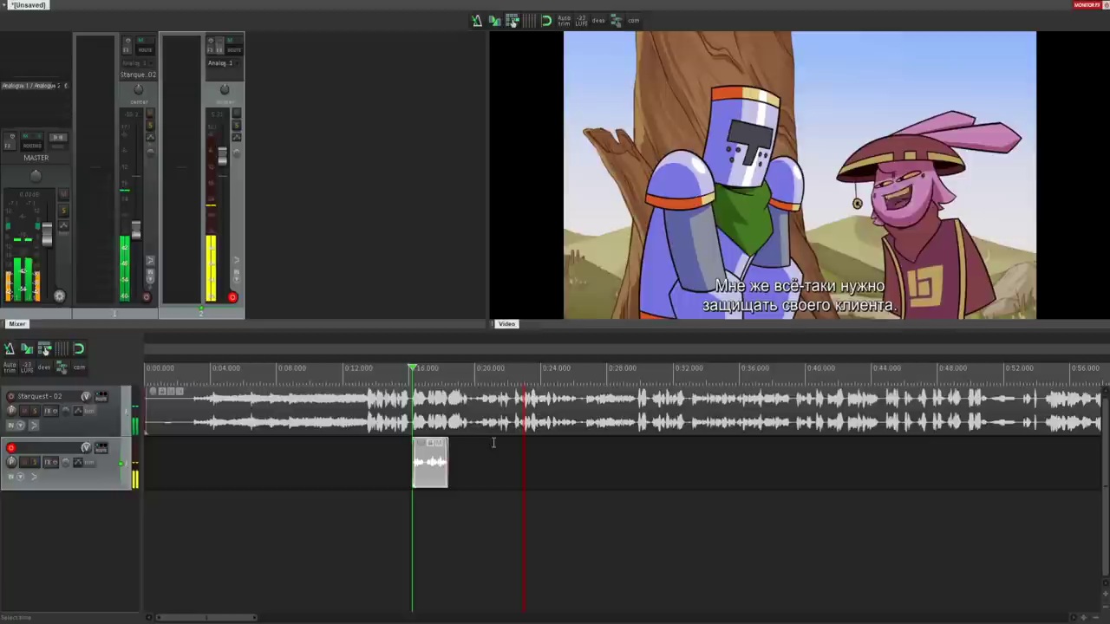
pyautogui.click(587, 453)
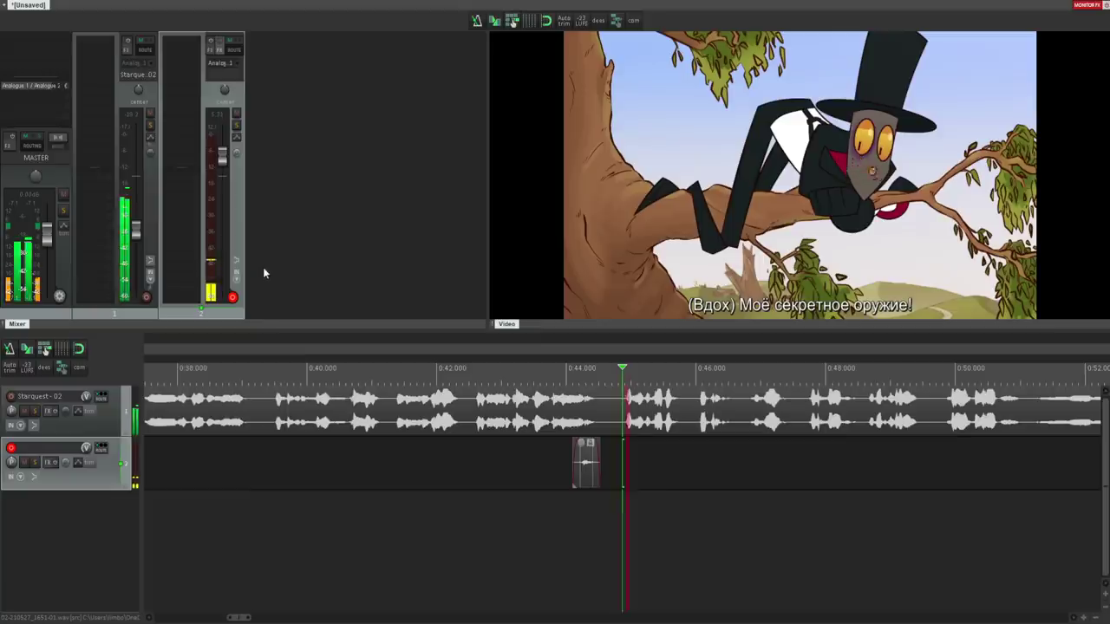
# - Try recording the line "Моё секретное оружие!" on the second track from about 0:44.9
pyautogui.hotkey('ctrl', 'r')
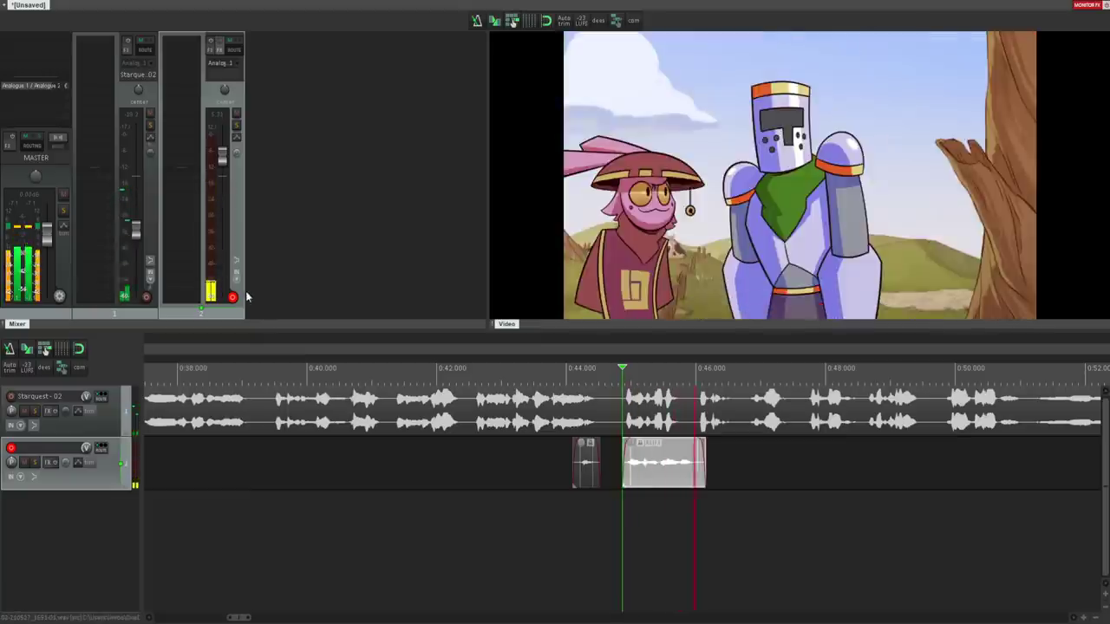
pyautogui.press('space')
pyautogui.scroll(3, 552, 424)
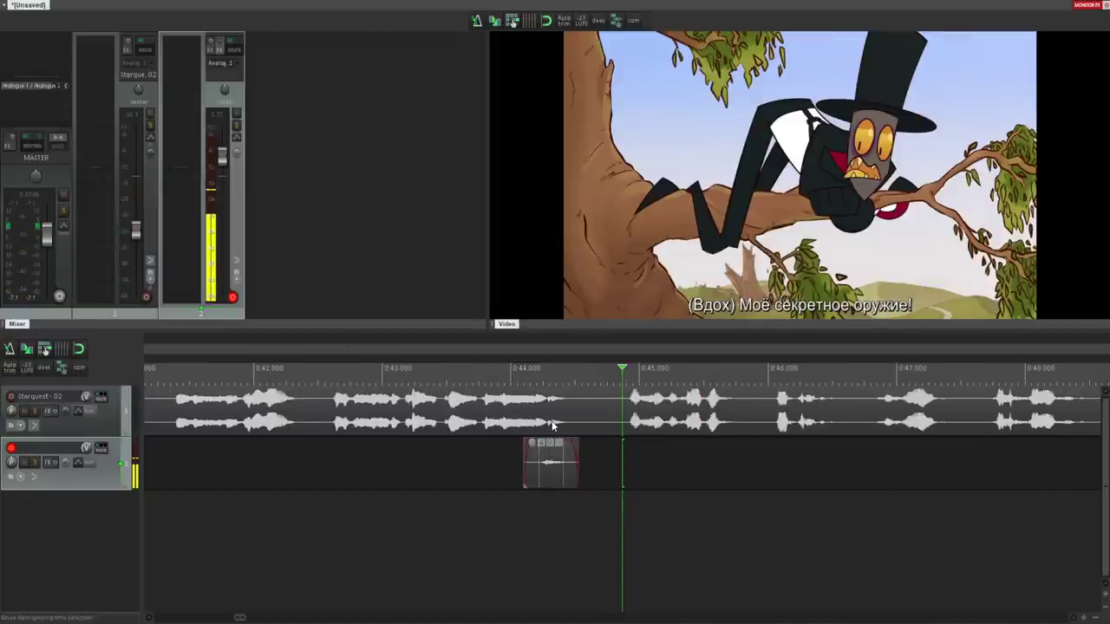
# - Record a second attempt at "Моё секретное оружие!" from about 0:44.9, play it back and delete it
pyautogui.press('space')
pyautogui.press('space')
pyautogui.press('space')
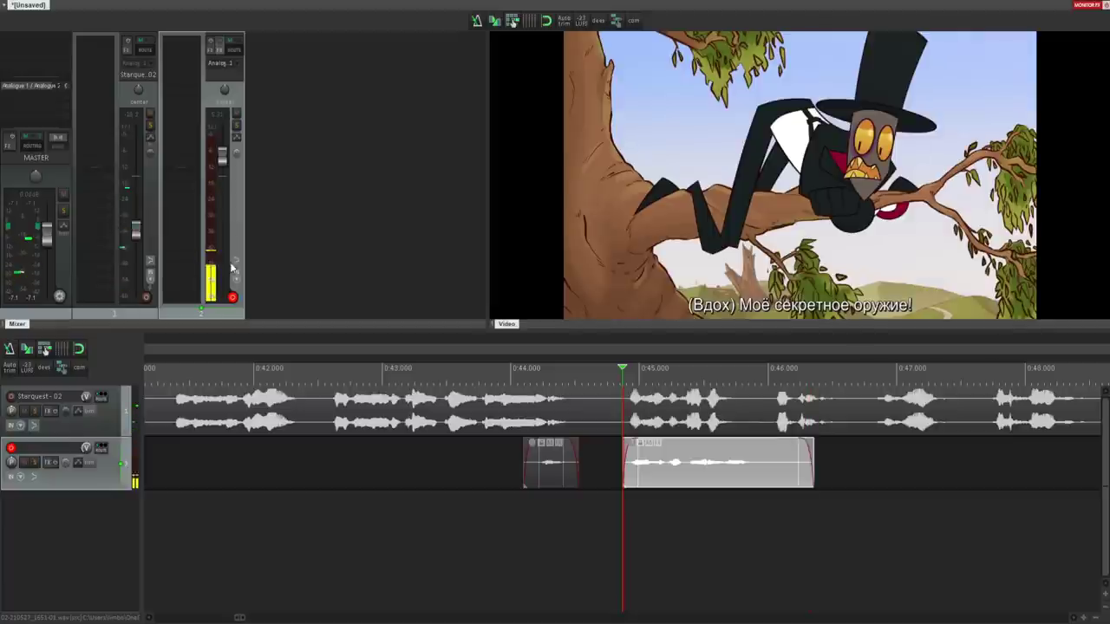
pyautogui.press('space')
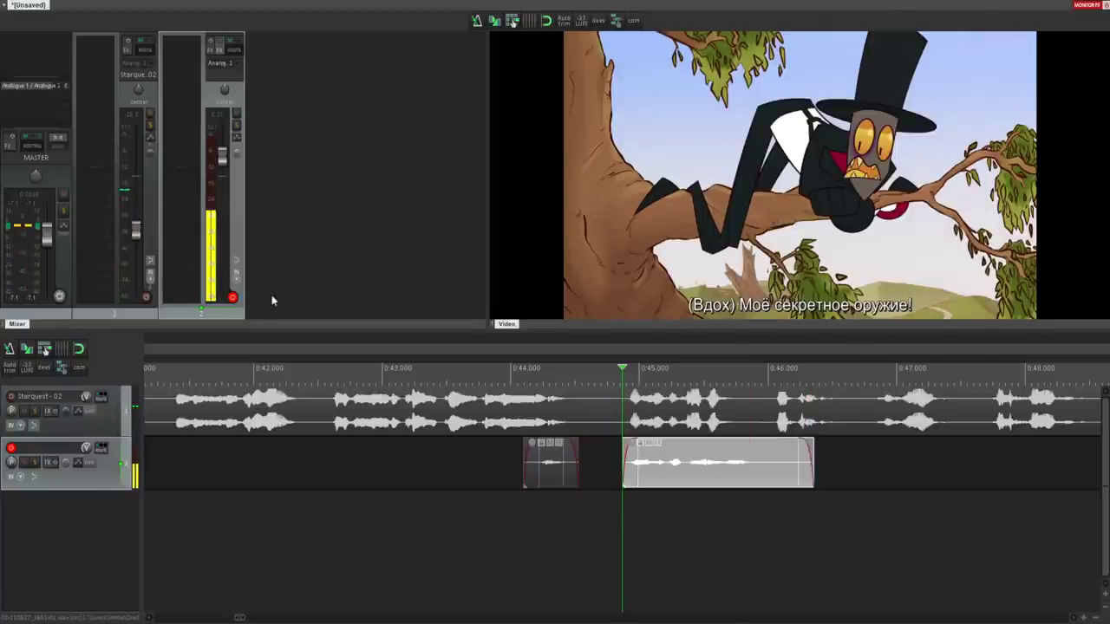
pyautogui.press('Delete')
# - Record the line again from about 0:44.8, trim its end to about 0:45.9 and play it back
pyautogui.click(618, 457)
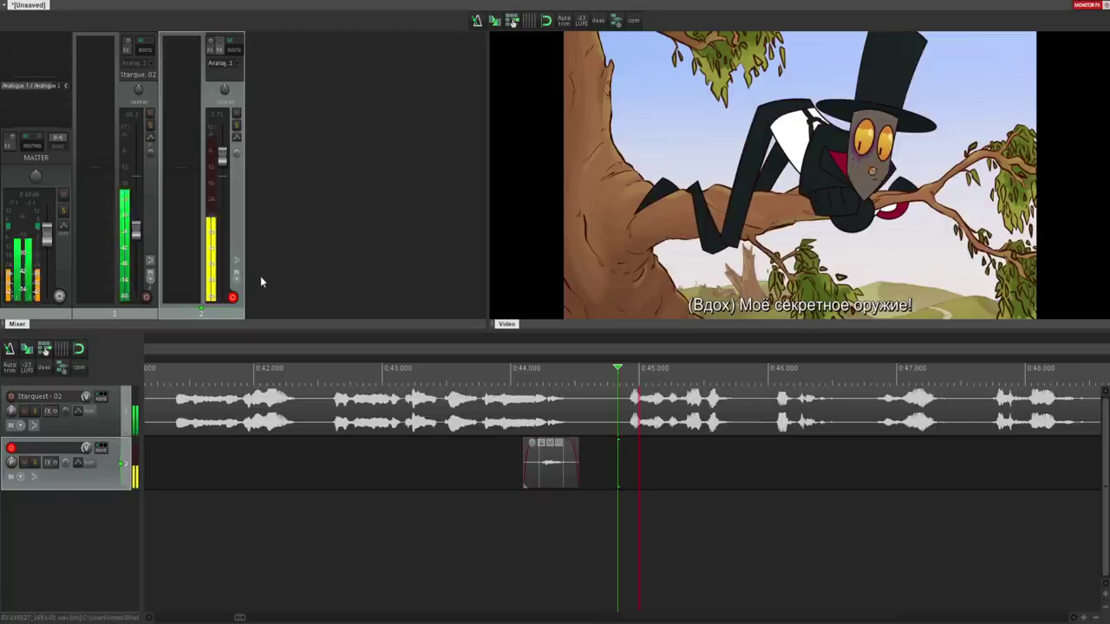
pyautogui.hotkey('ctrl', 'r')
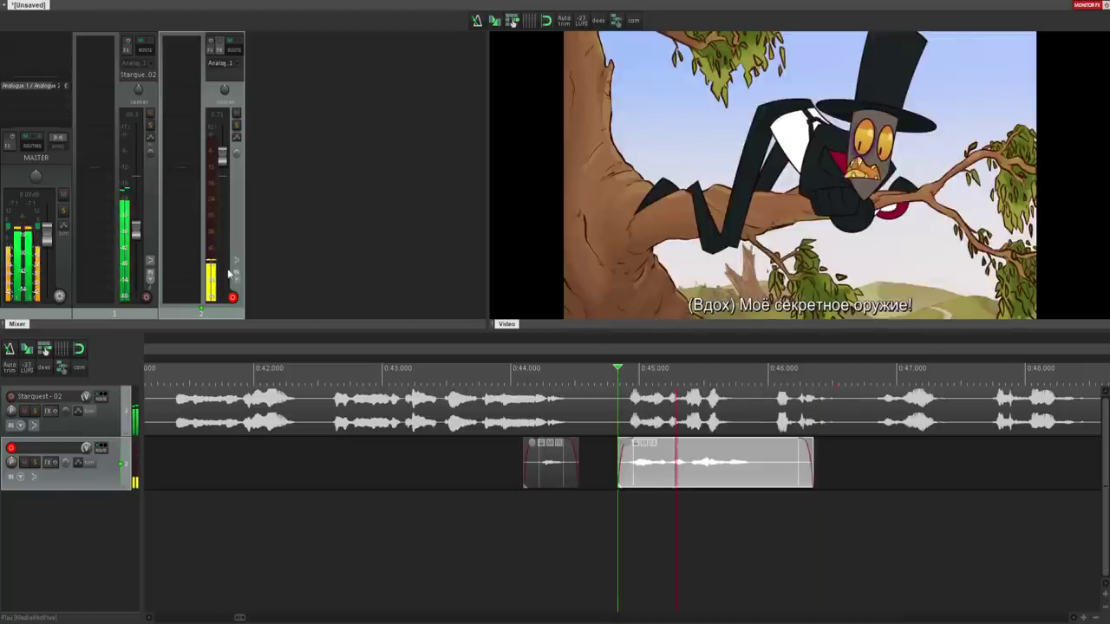
pyautogui.moveTo(812, 470); pyautogui.dragTo(757, 470)
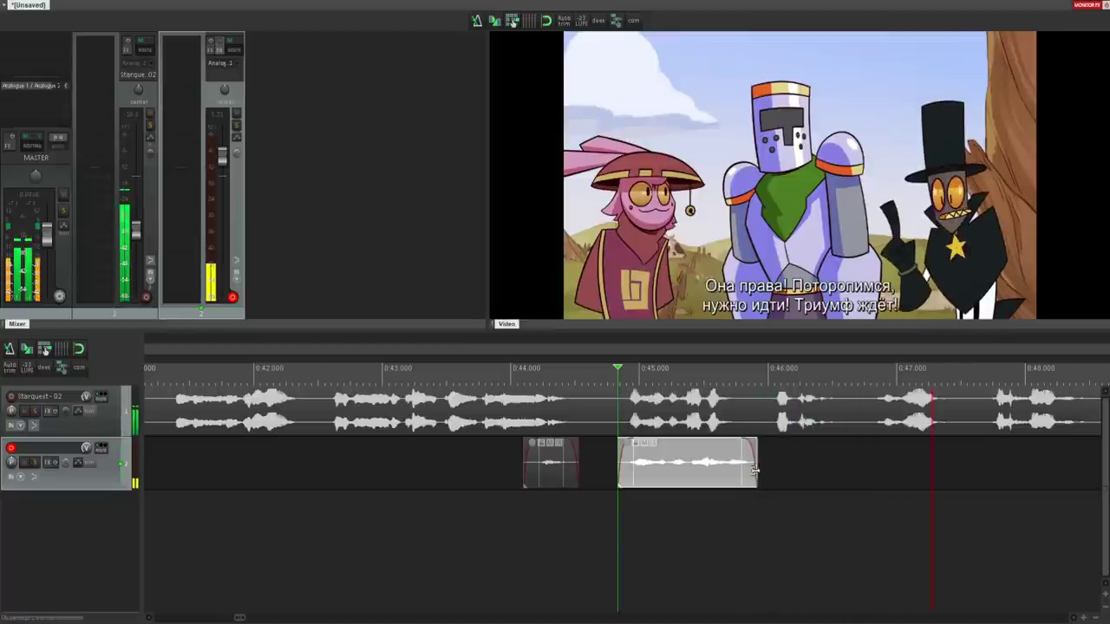
pyautogui.moveTo(645, 469); pyautogui.dragTo(694, 481)
pyautogui.press('space')
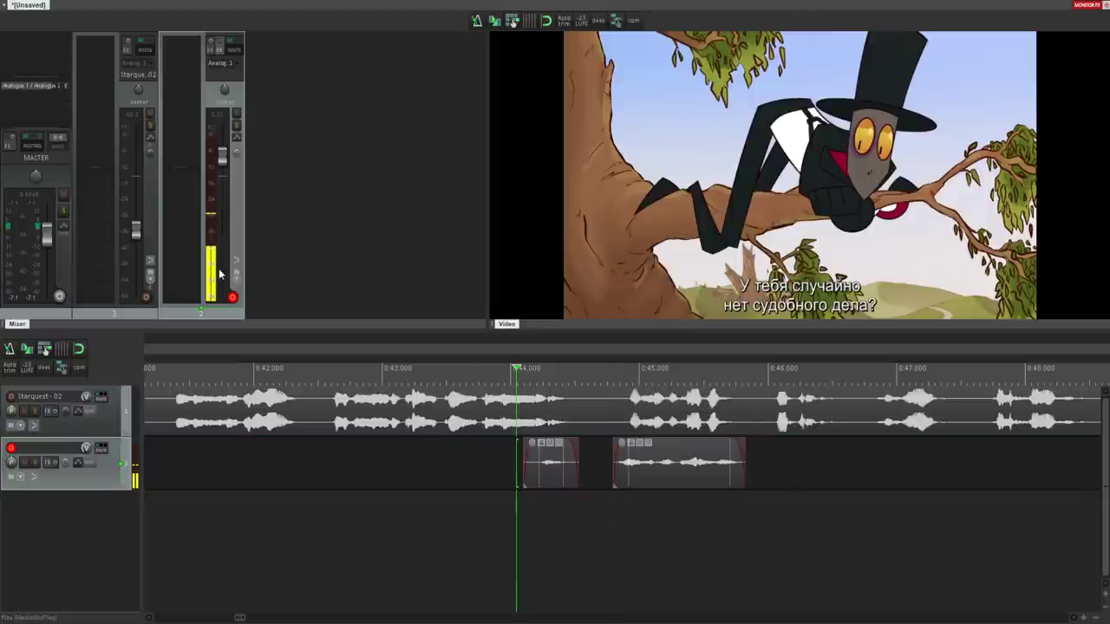
pyautogui.press('space')
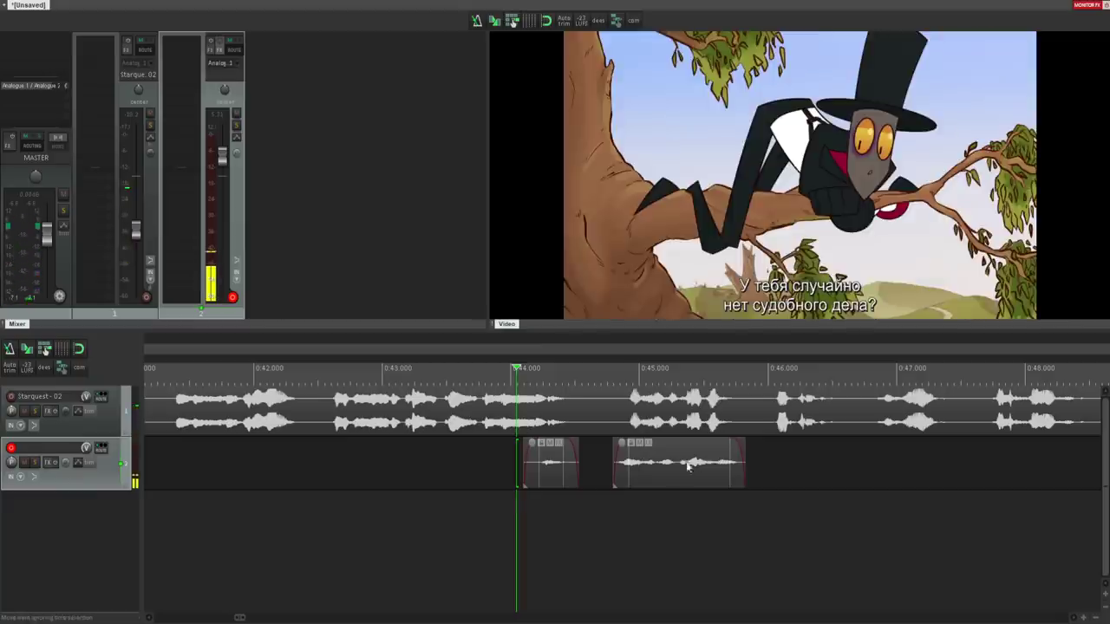
# - Delete the trimmed take and try recording the same line once more from about 0:44.8
pyautogui.click(679, 463)
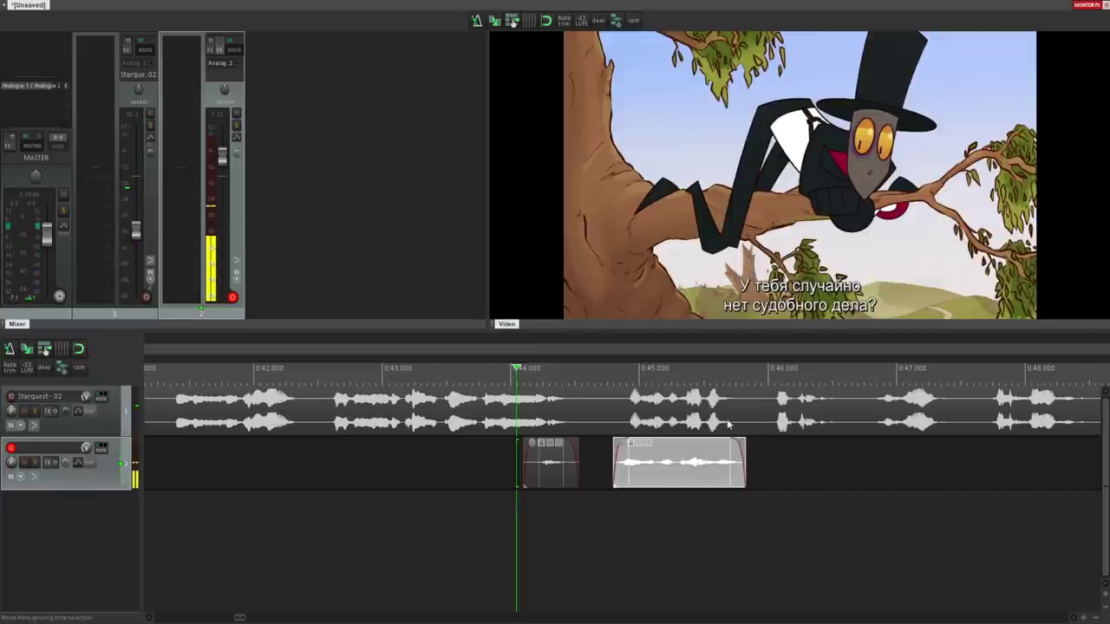
pyautogui.press('Delete')
pyautogui.click(616, 462)
pyautogui.press('space')
pyautogui.press('space')
pyautogui.hotkey('ctrl', 'r')
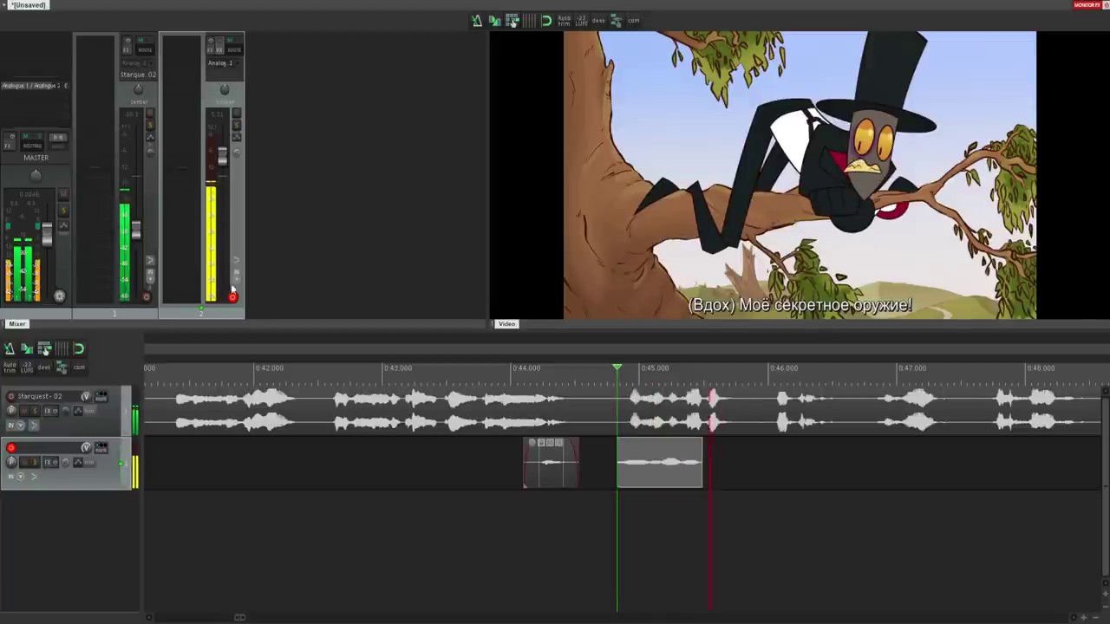
pyautogui.press('space')
pyautogui.press('Delete')
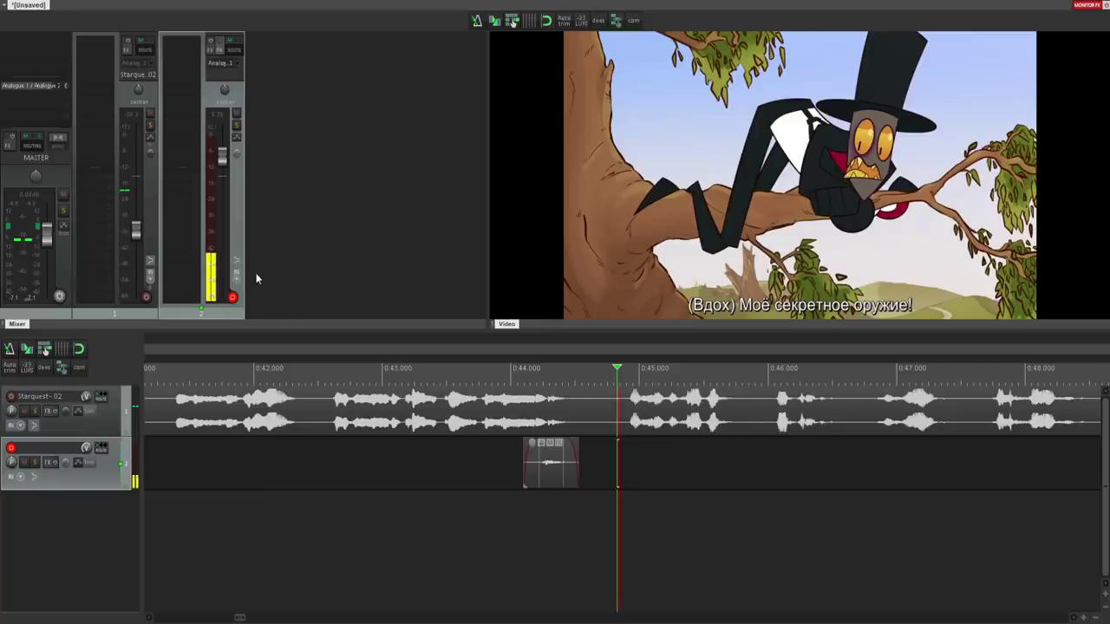
# - Record a fresh take of "Моё секретное оружие!" at the current edit cursor and play it back
pyautogui.hotkey('ctrl', 'r')
pyautogui.press('space')
pyautogui.press('space')
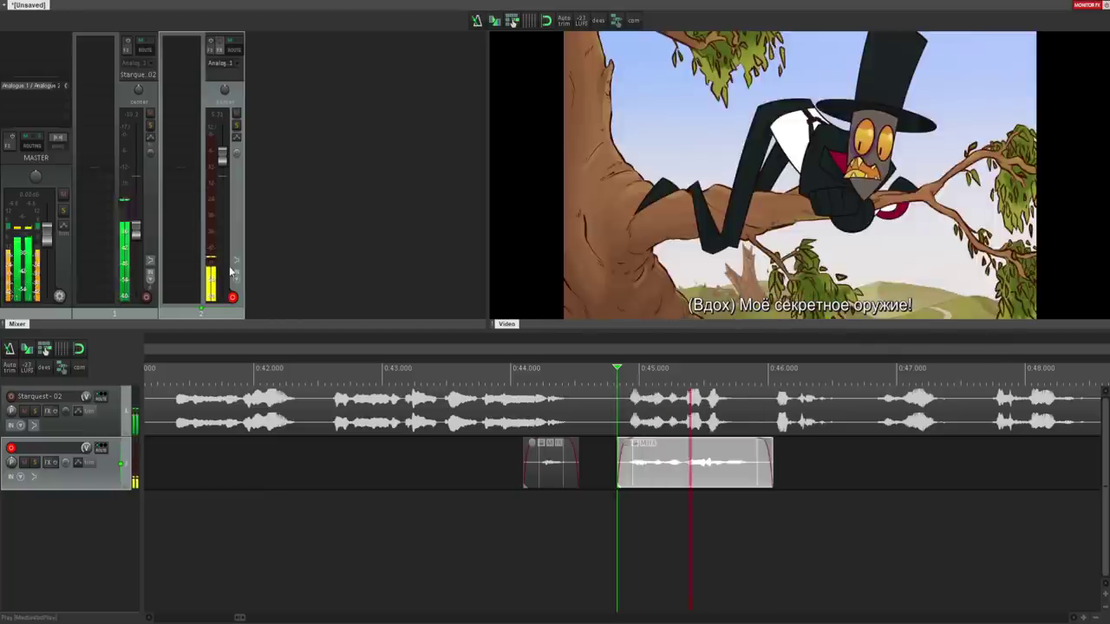
# - Undo the latest take and replace it with one starting at about 0:44.7 on the second track
pyautogui.press('space')
pyautogui.hotkey('ctrl', 'z')
pyautogui.click(607, 459)
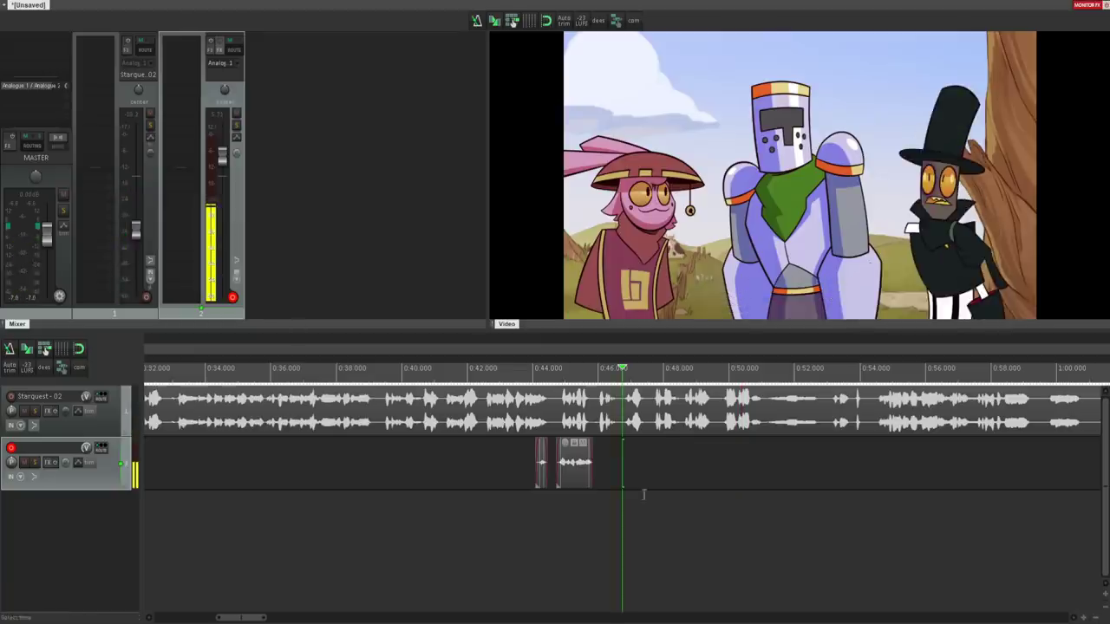
# - Record the character's following lines as separate clips on the second track between about 0:46 and 0:49.5
pyautogui.scroll(3, 643, 494)
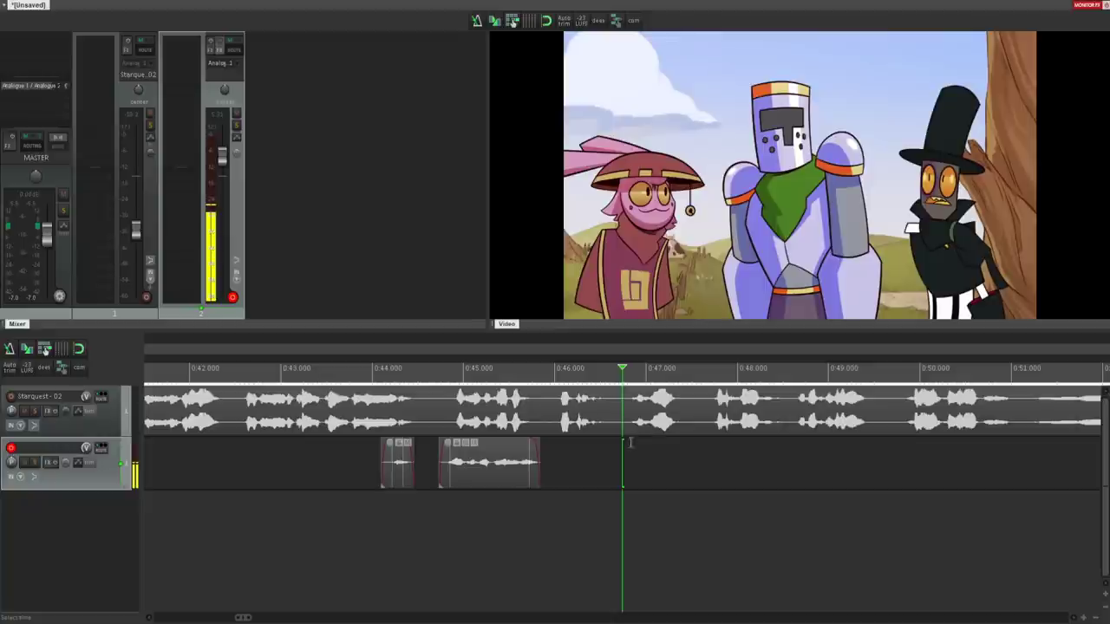
pyautogui.scroll(-2, 681, 463)
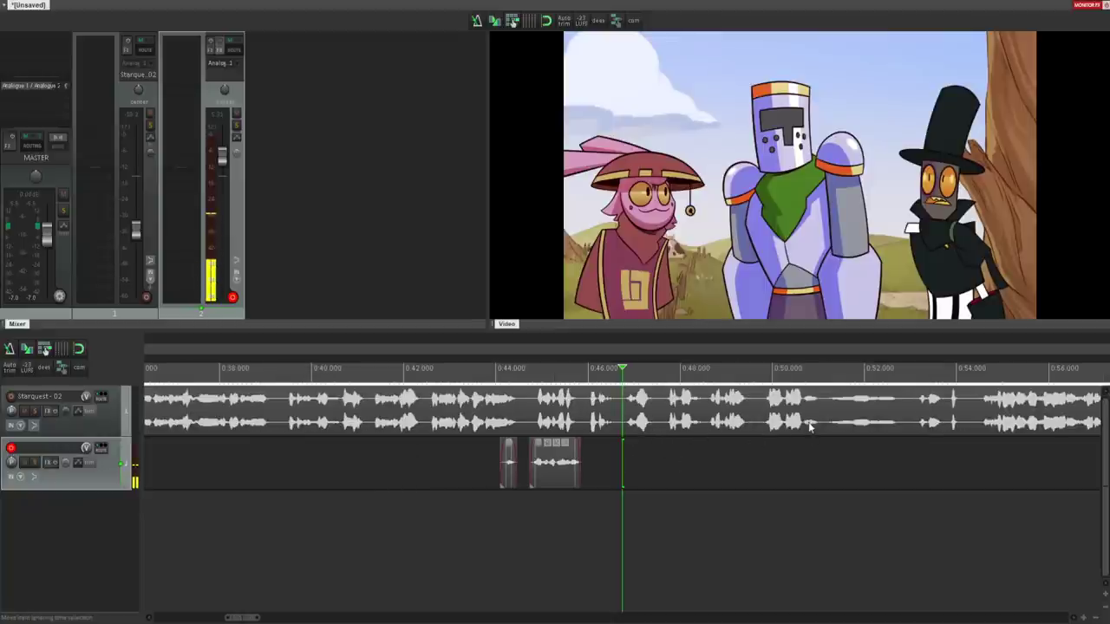
pyautogui.click(586, 443)
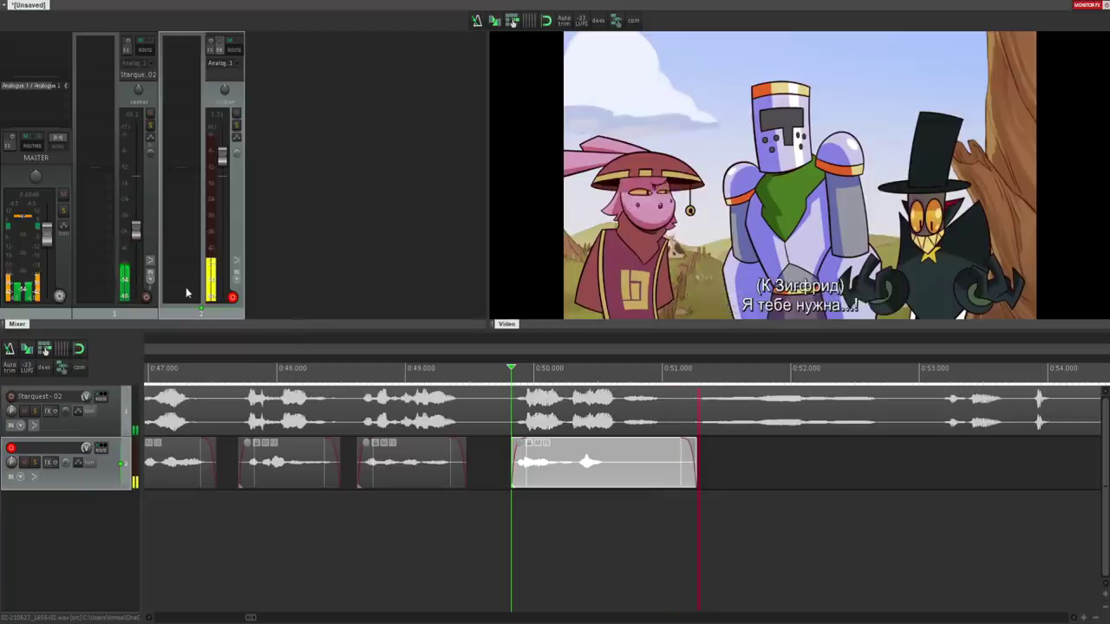
# - Remove the take at about 0:49.8 and re-record that line from the same position
pyautogui.press('space')
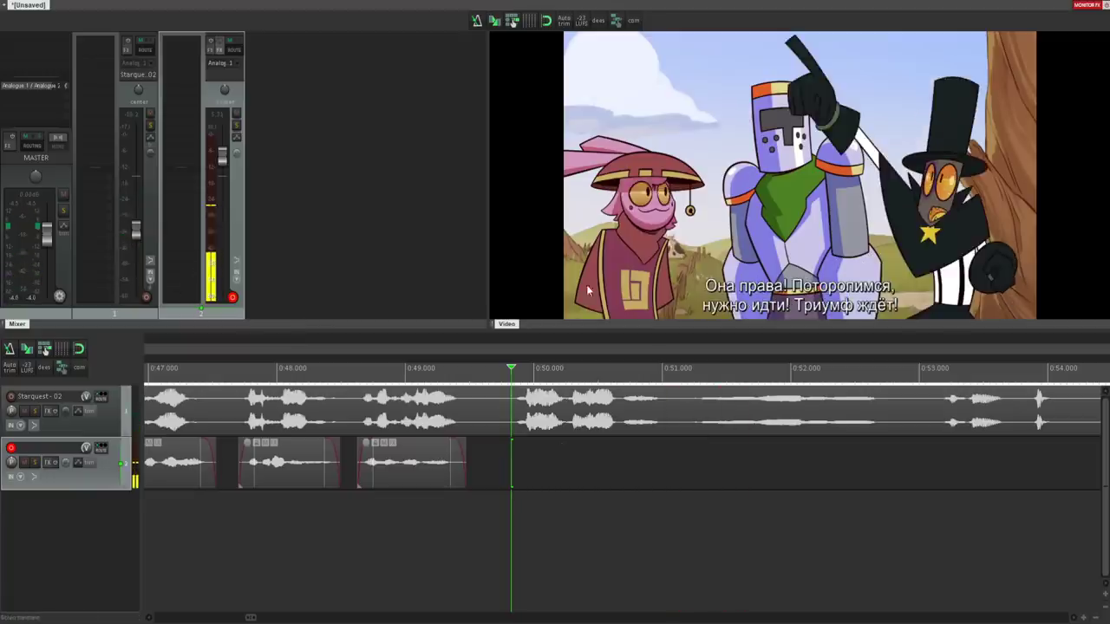
pyautogui.press('space')
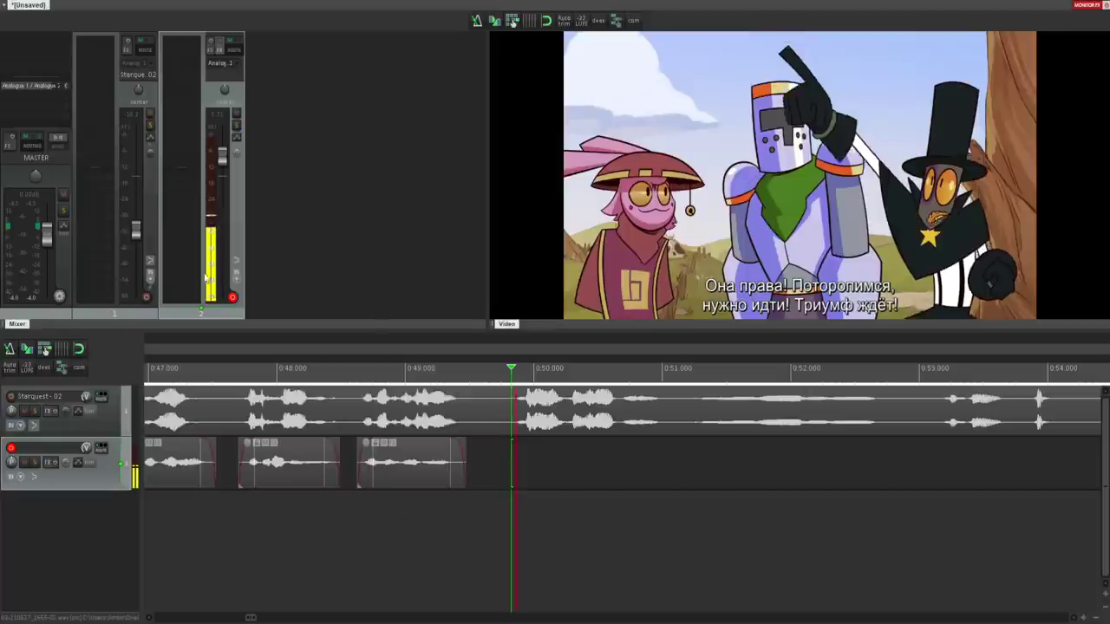
pyautogui.press('space')
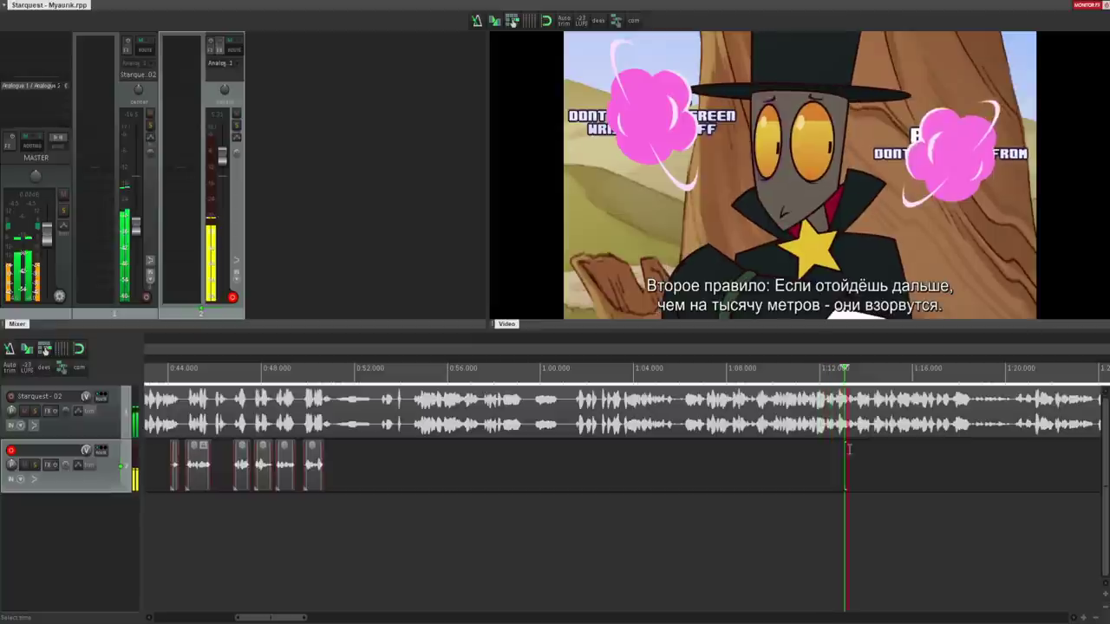
# - Play through the scenes around 2:45 to 2:55 to locate the character's next line
pyautogui.scroll(-3, 753, 453)
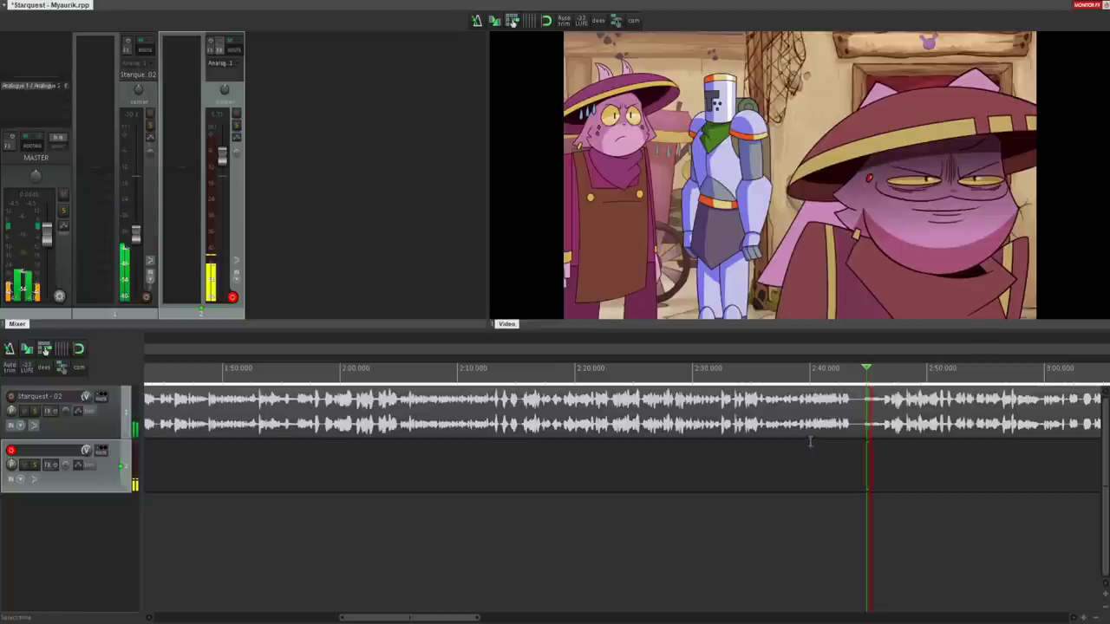
pyautogui.scroll(-2, 811, 443)
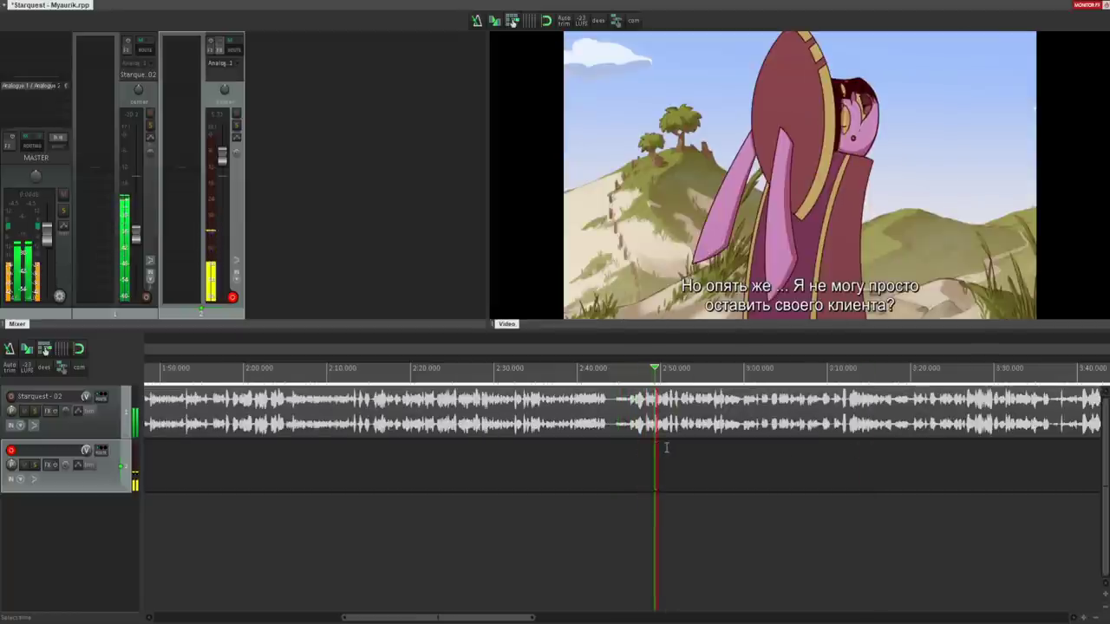
pyautogui.click(677, 448)
pyautogui.click(716, 448)
pyautogui.click(676, 448)
pyautogui.scroll(5, 593, 451)
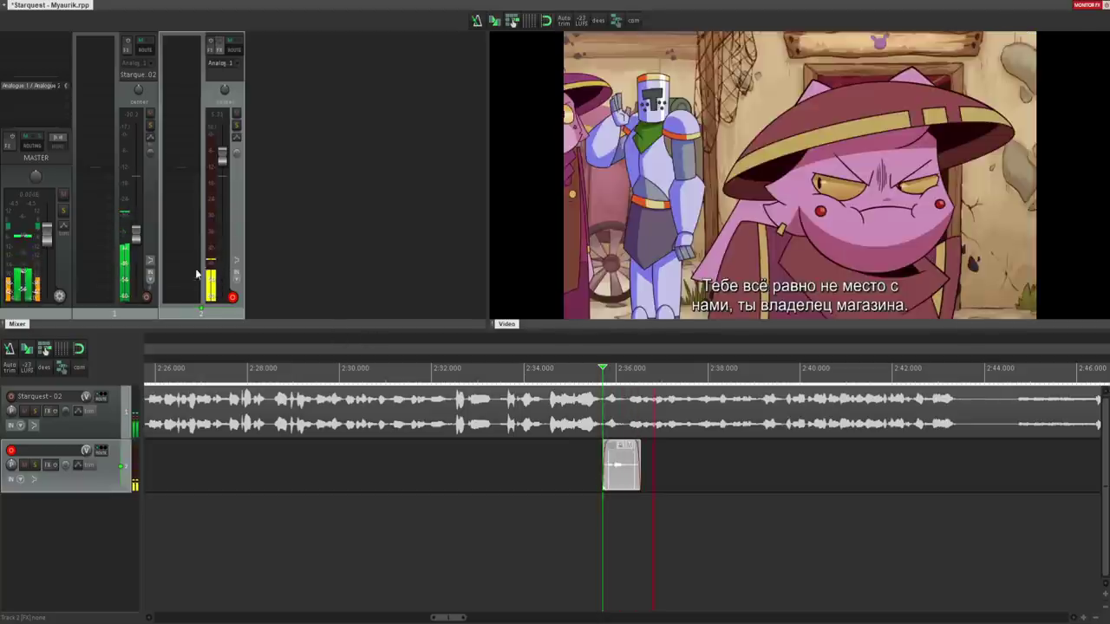
# - Record a short take from about 2:35.7 on the second track and trim its start to about 2:35.9
pyautogui.press('space')
pyautogui.scroll(5, 621, 450)
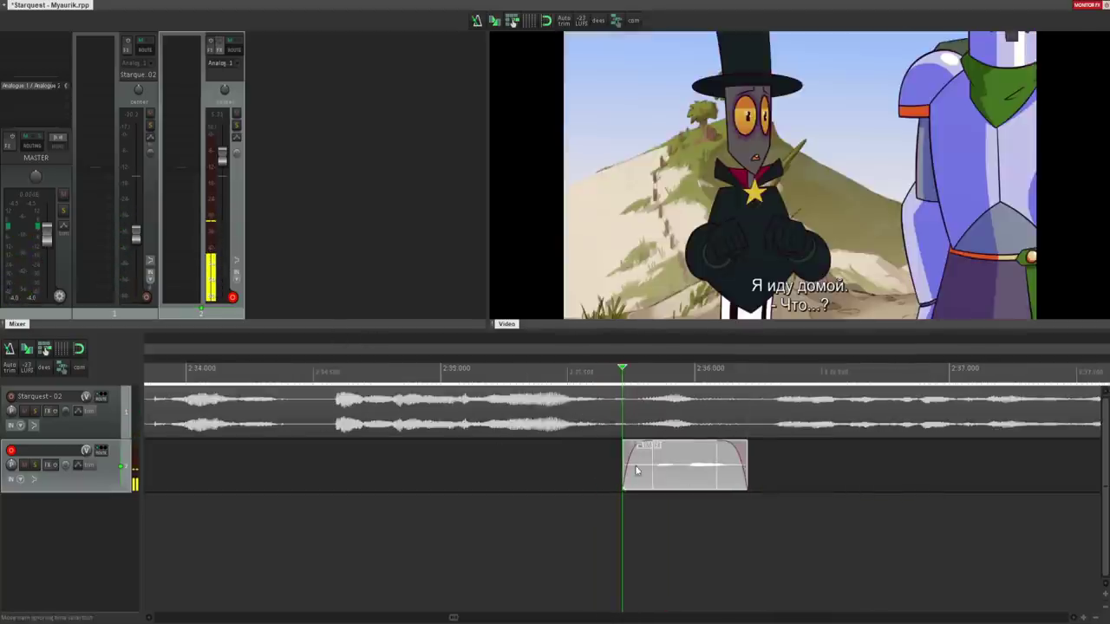
pyautogui.moveTo(624, 468); pyautogui.dragTo(662, 468)
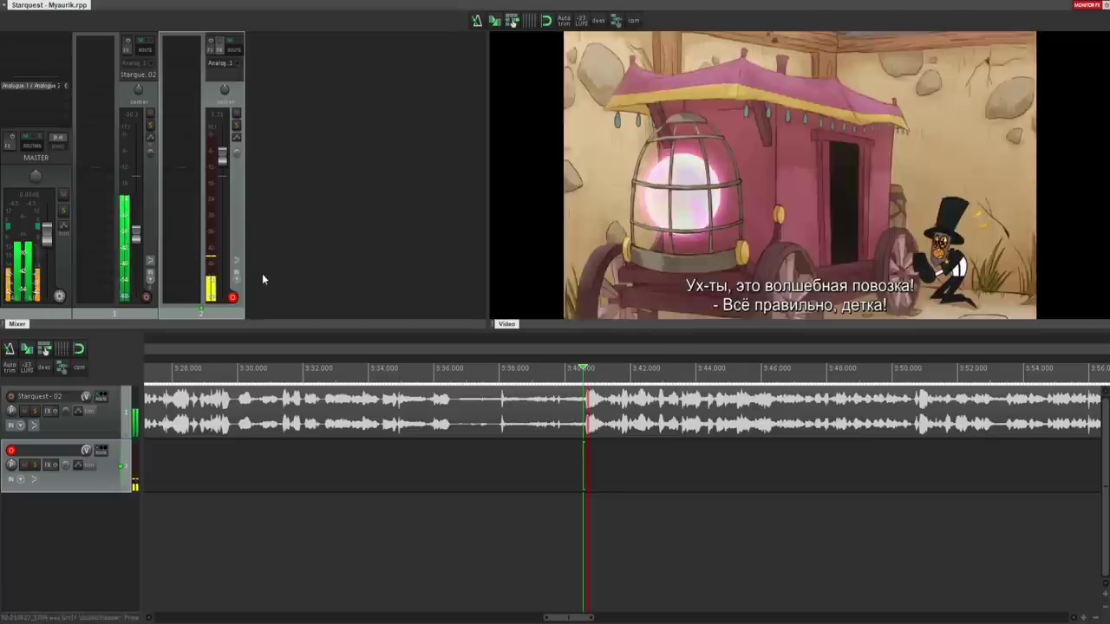
# - Record a take in the wagon scene from about 3:40.5, play it back and delete it
pyautogui.press('space')
pyautogui.press('space')
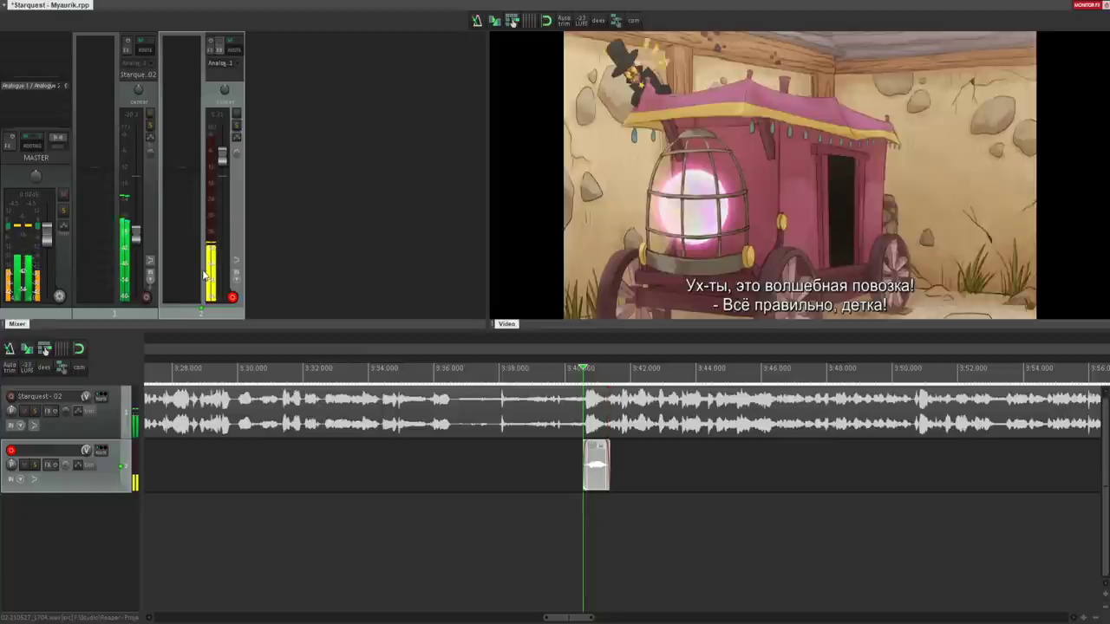
pyautogui.press('space')
pyautogui.press('Delete')
# - Try the wagon-scene take again from about 3:40.6 and listen to it against the video
pyautogui.scroll(3, 532, 488)
pyautogui.click(631, 445)
pyautogui.press('space')
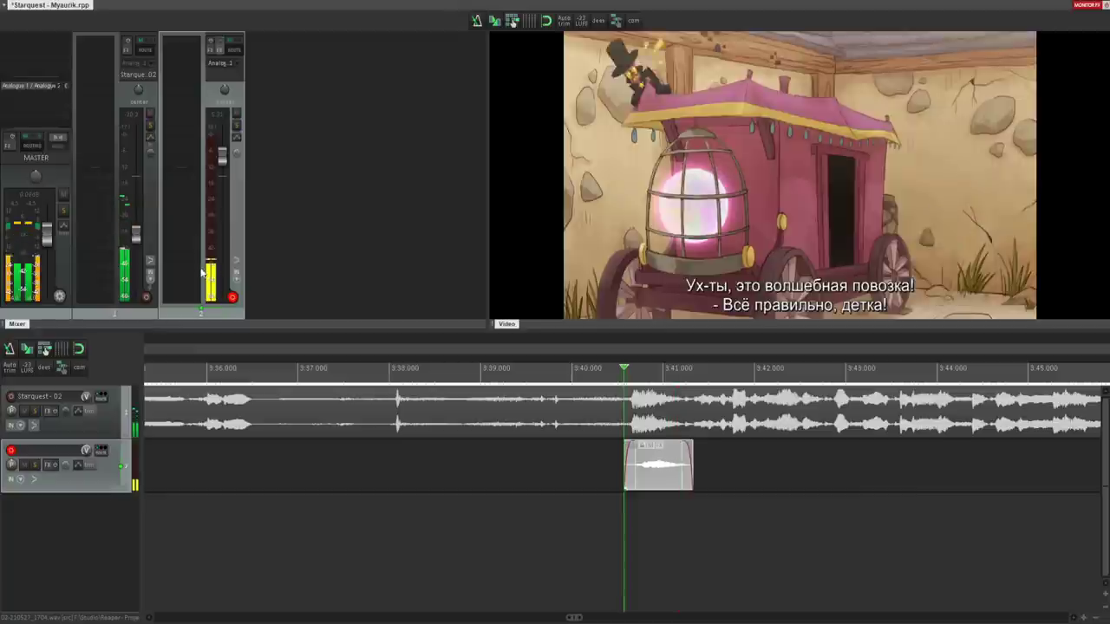
pyautogui.press('space')
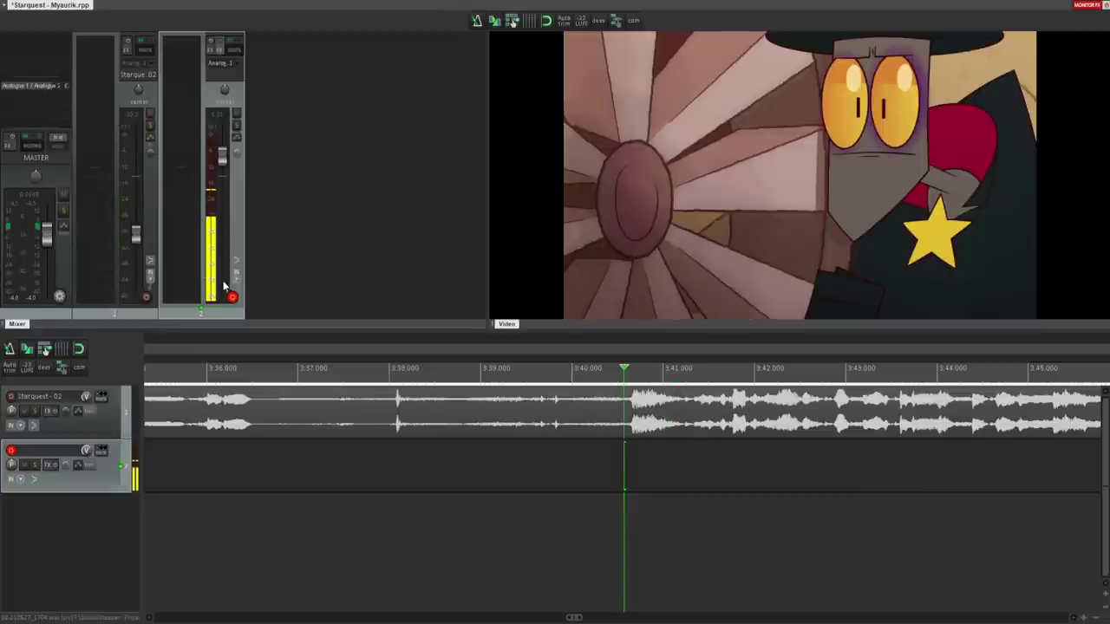
# - Make another attempt at the wagon-scene line from about 3:40.6 and undo the take
pyautogui.click(649, 450)
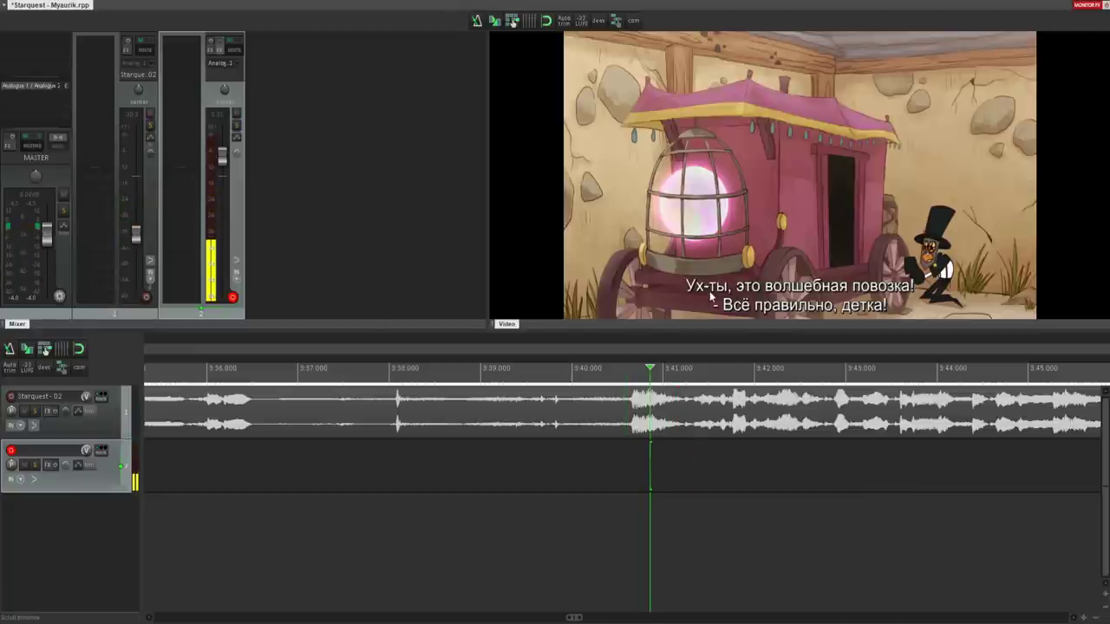
pyautogui.hotkey('ctrl', 'z')
pyautogui.hotkey('ctrl', 'r')
pyautogui.press('space')
pyautogui.hotkey('ctrl', 'r')
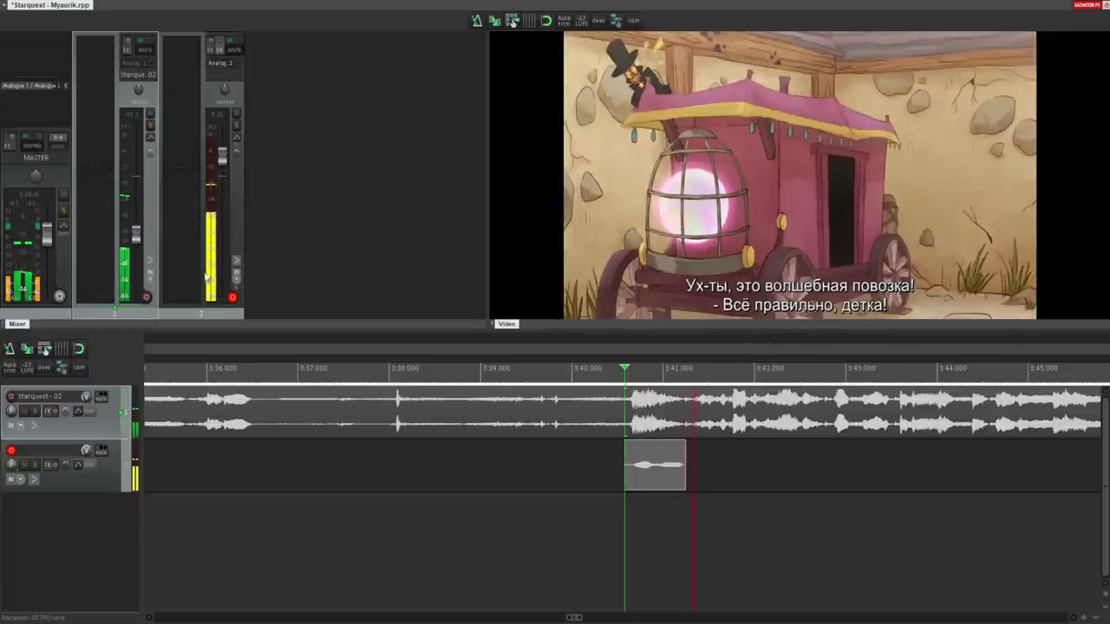
pyautogui.press('space')
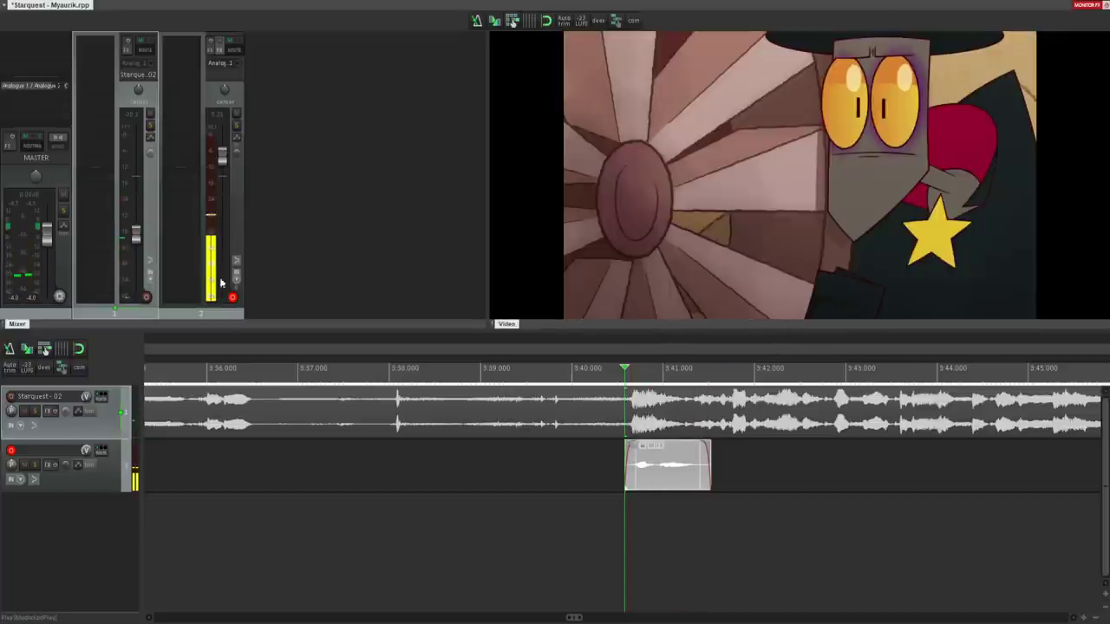
pyautogui.hotkey('ctrl', 'z')
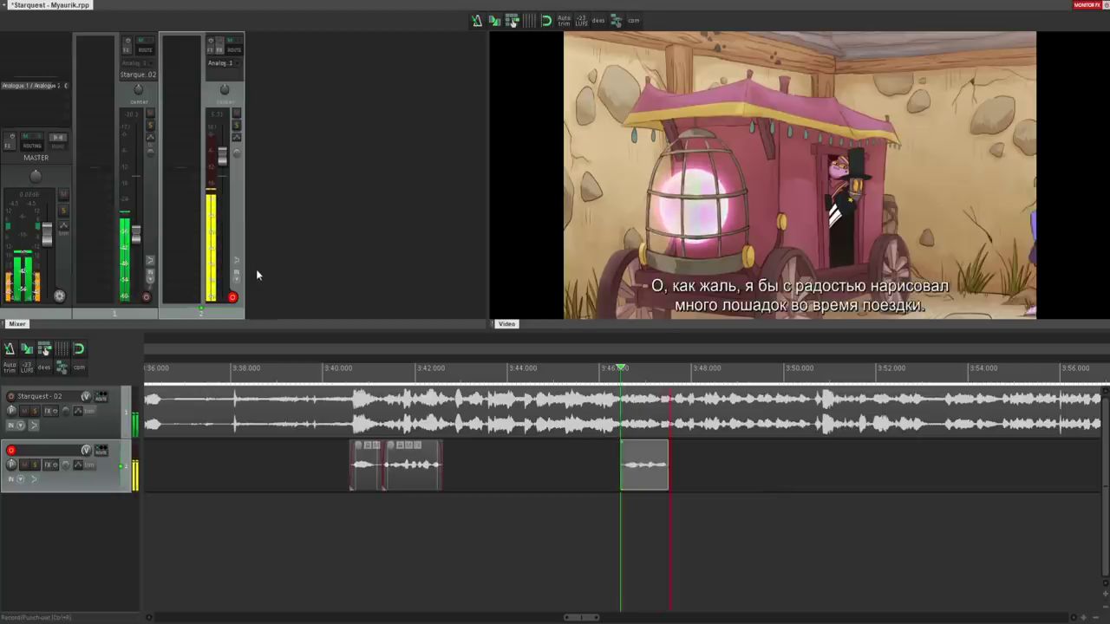
# - Delete the wagon-scene take from about 3:46.5, record the line again from there and discard the new take
pyautogui.press('space')
pyautogui.press('Delete')
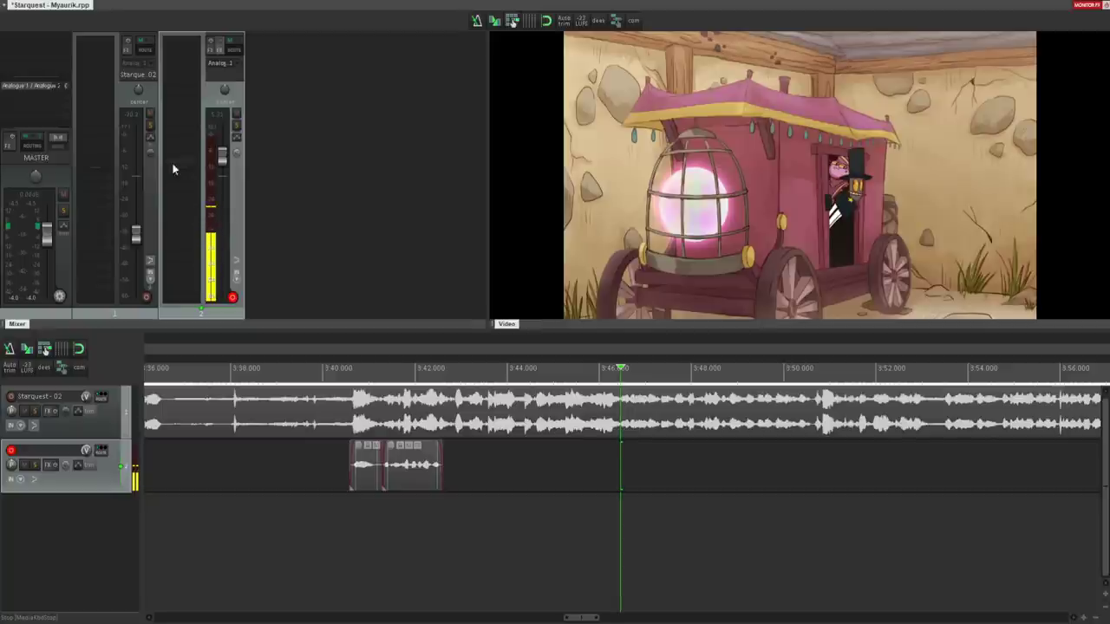
pyautogui.press('space')
pyautogui.press('space')
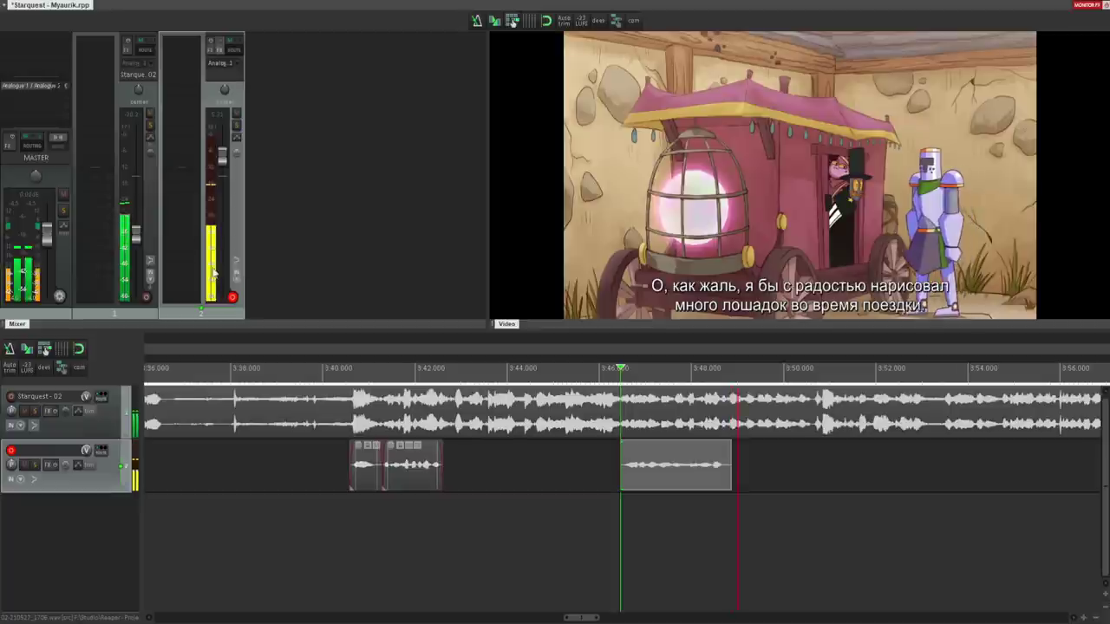
pyautogui.hotkey('ctrl', 'Delete')
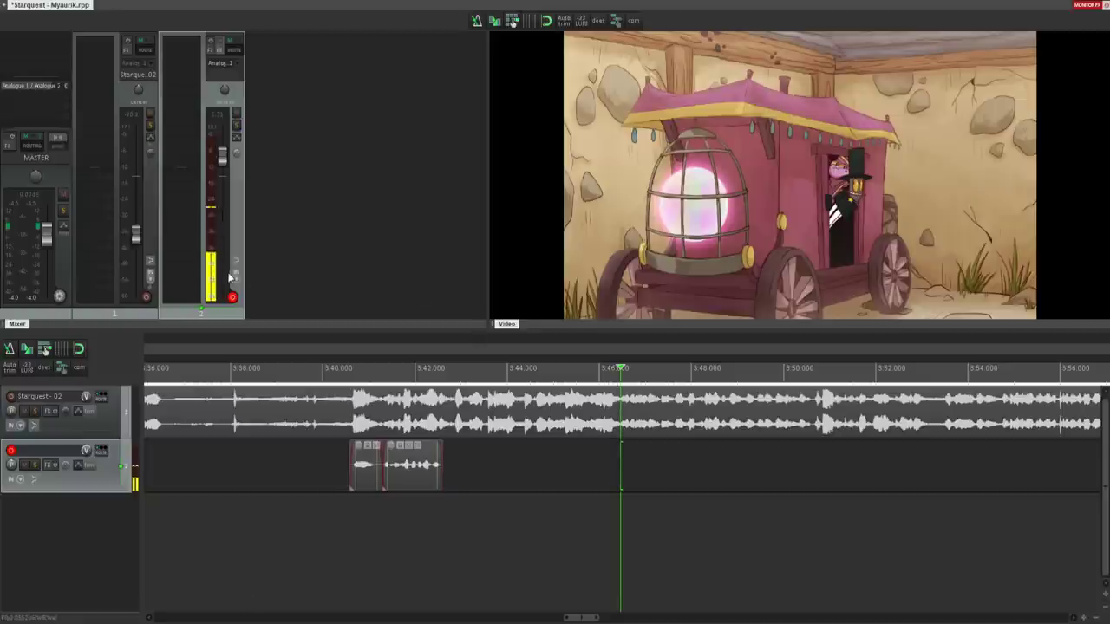
# - Play the forest scene from about 5:52 and listen to the recorded takes from about 2:50 against the video
pyautogui.press('space')
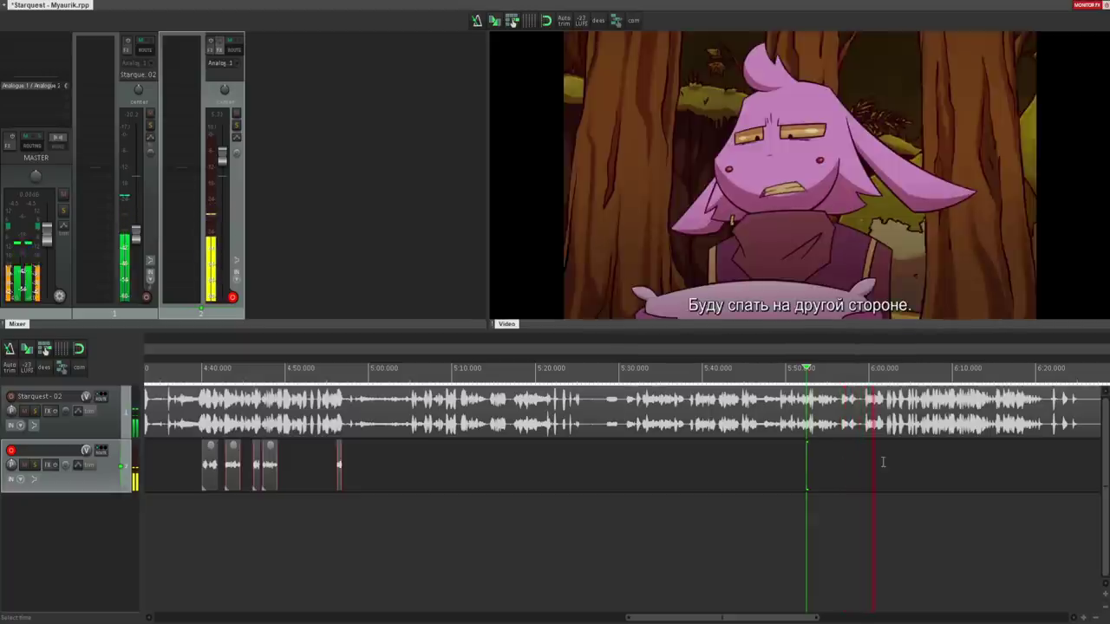
pyautogui.click(886, 456)
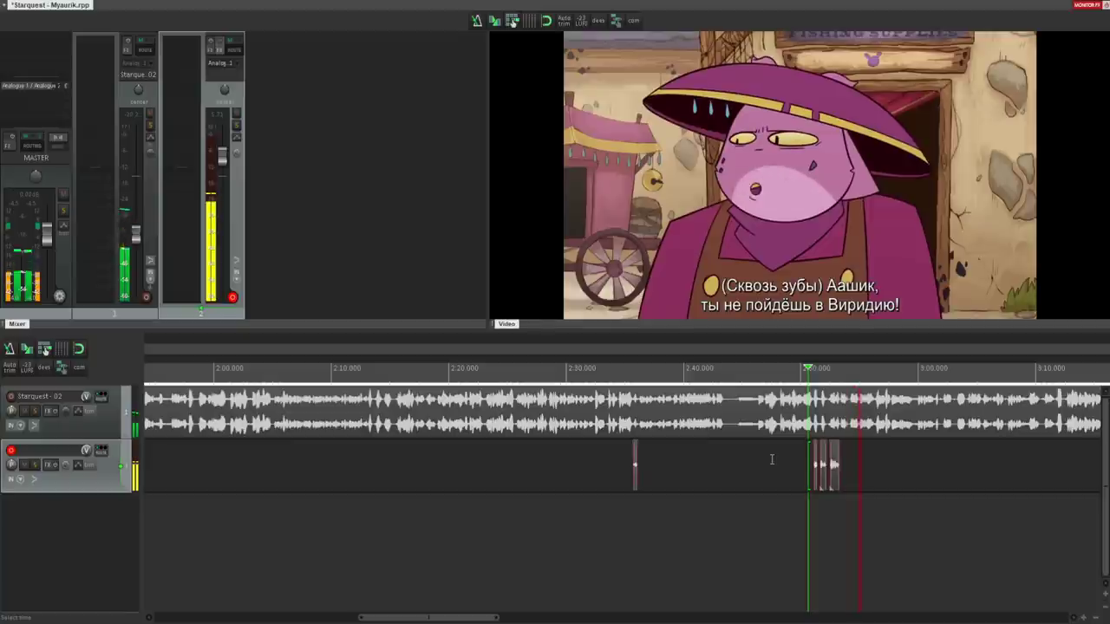
pyautogui.scroll(-3, 426, 405)
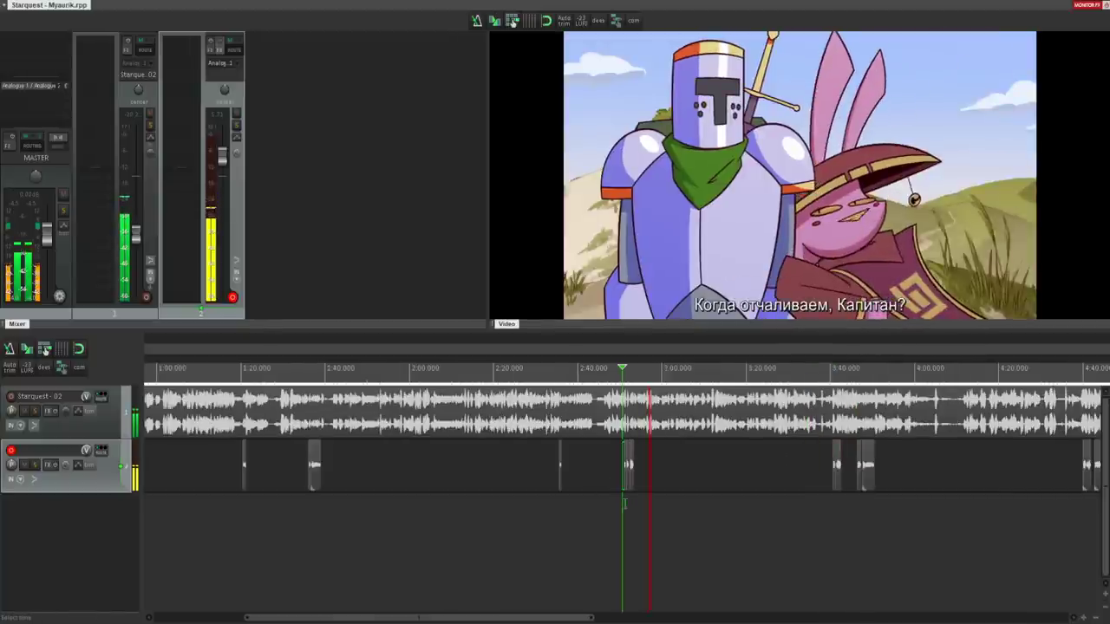
# - Play back the wagon-scene takes from about 3:40 and 3:46, and place the playback position before the takes at about 4:39
pyautogui.click(832, 464)
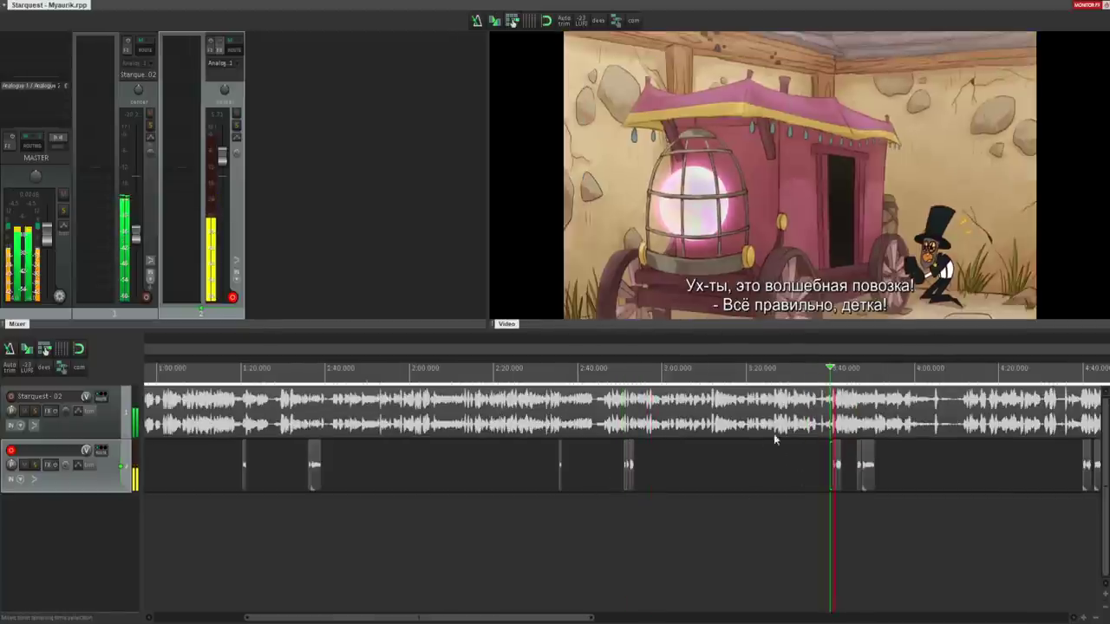
pyautogui.scroll(2, 774, 433)
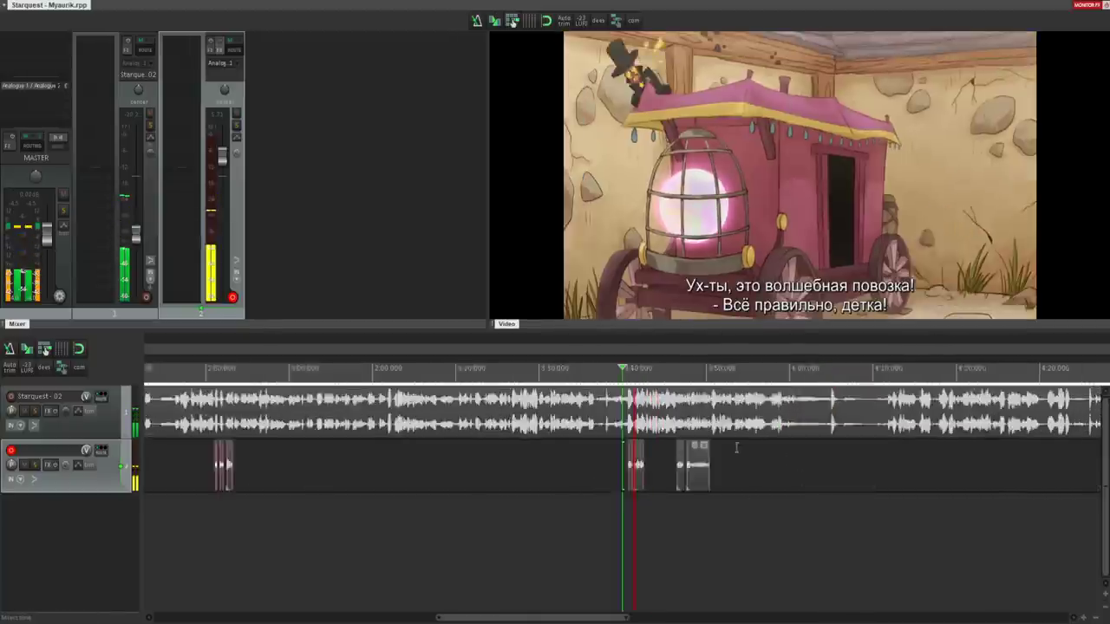
pyautogui.click(674, 451)
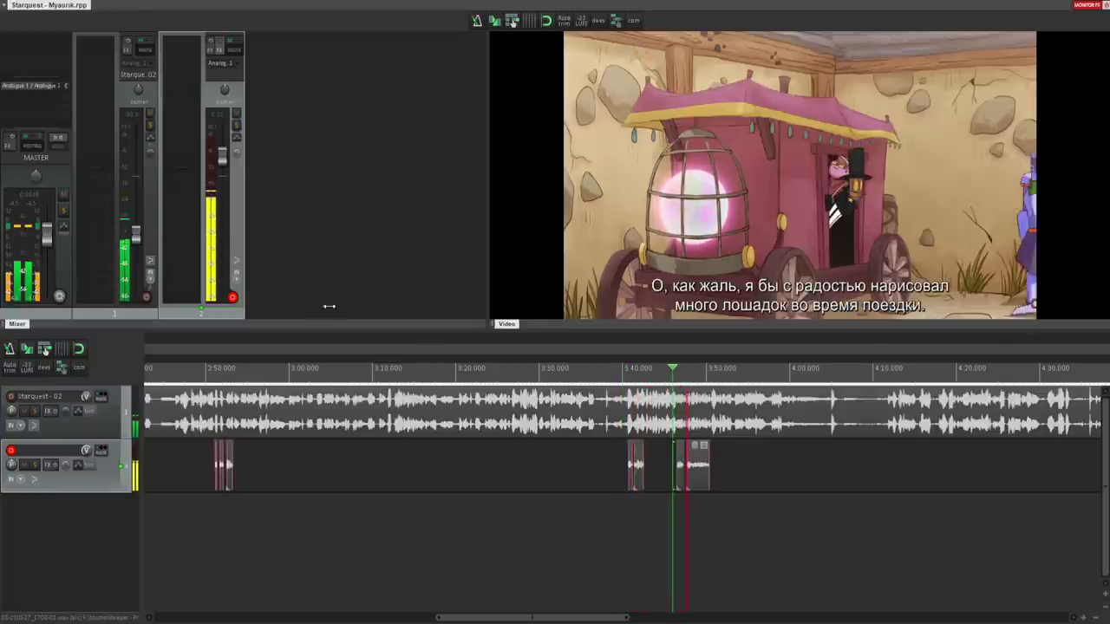
pyautogui.press('space')
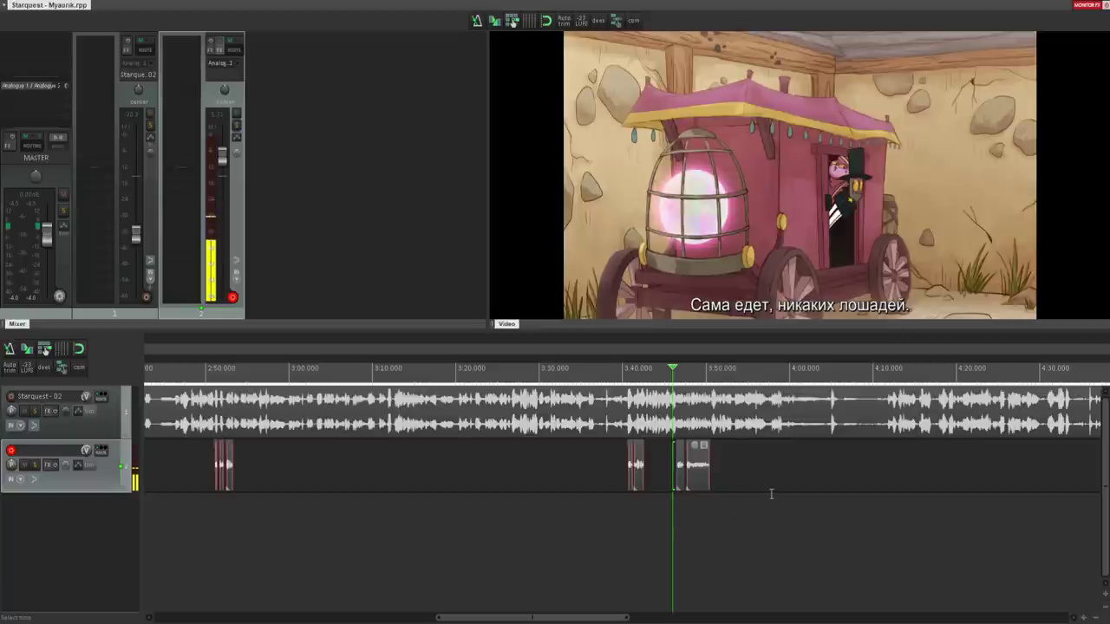
pyautogui.scroll(-5, 767, 490)
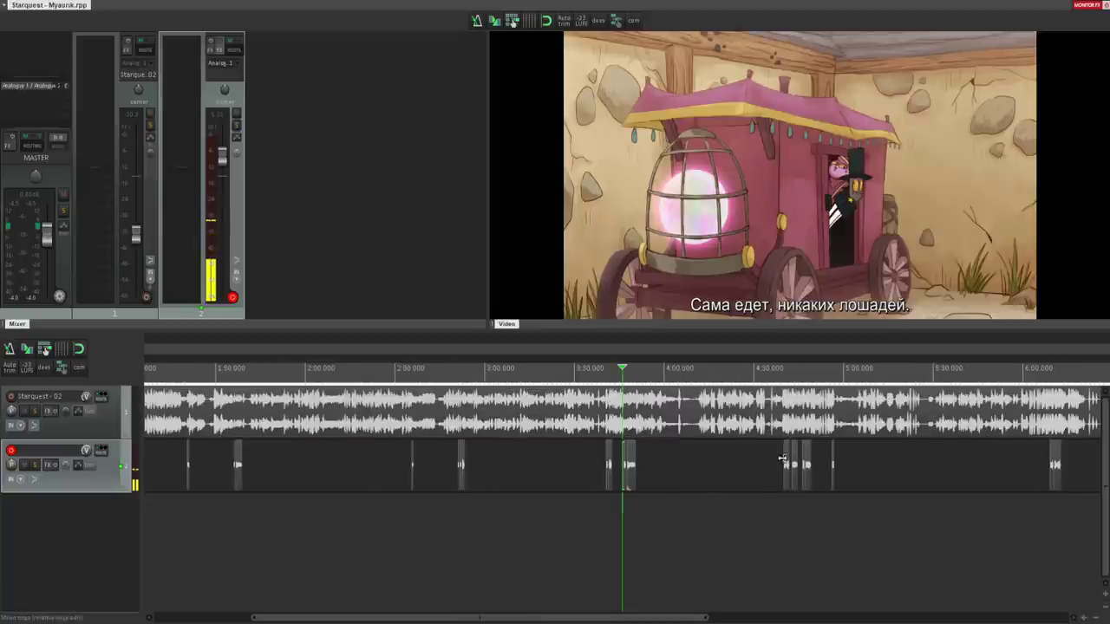
pyautogui.click(780, 482)
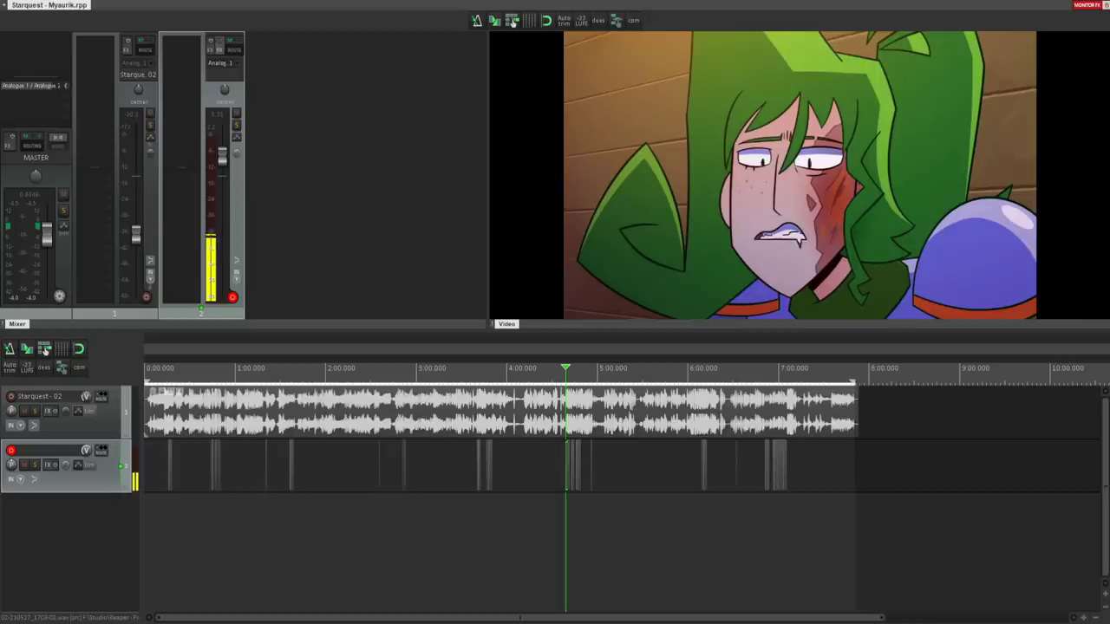